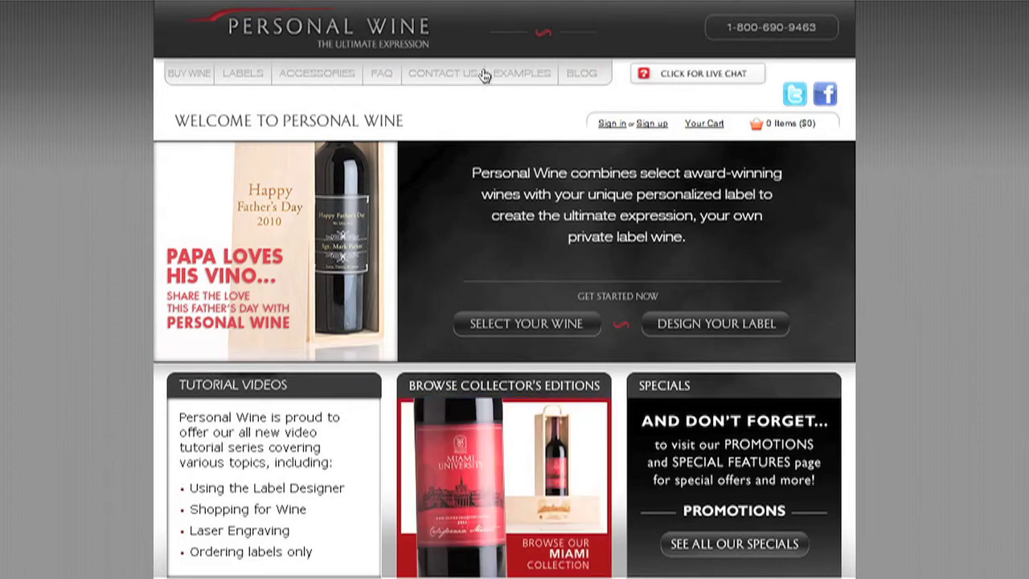
Open the label designer's template gallery.
mouse_move(200, 88)
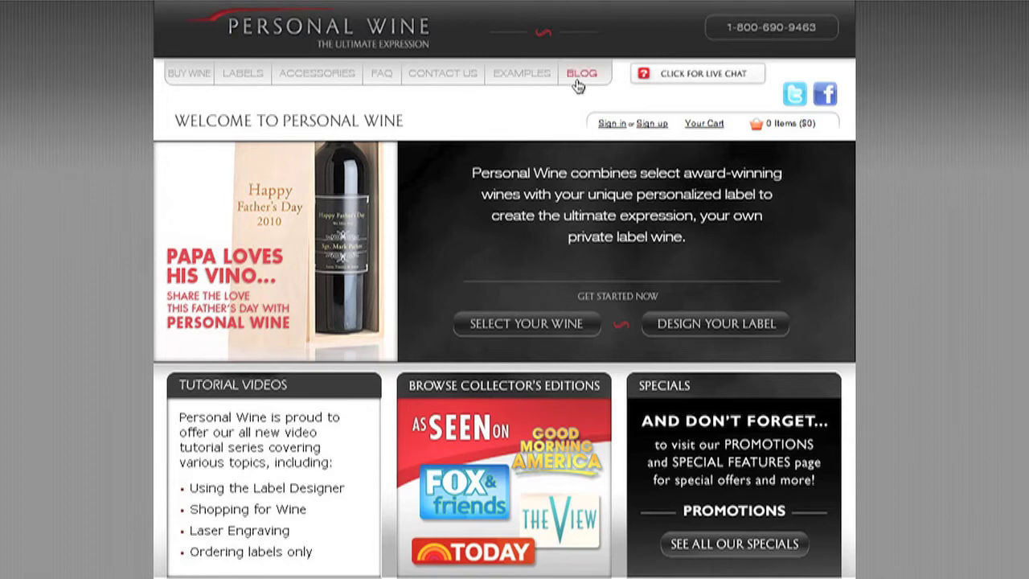
left_click(245, 77)
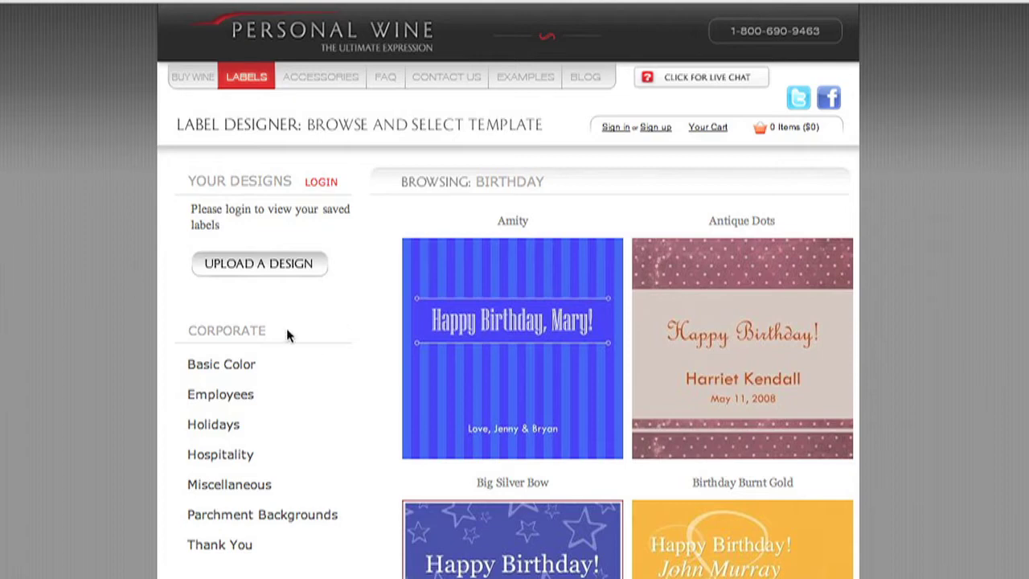
Look through the Corporate and Personal label categories and the Birthday templates.
scroll(286, 328, "down", 2)
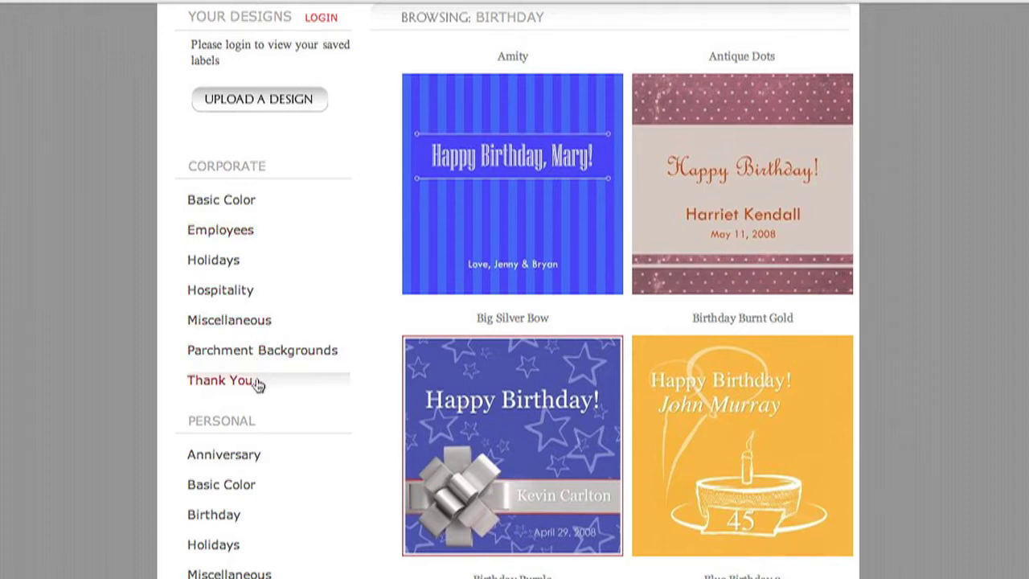
scroll(309, 418, "down", 1)
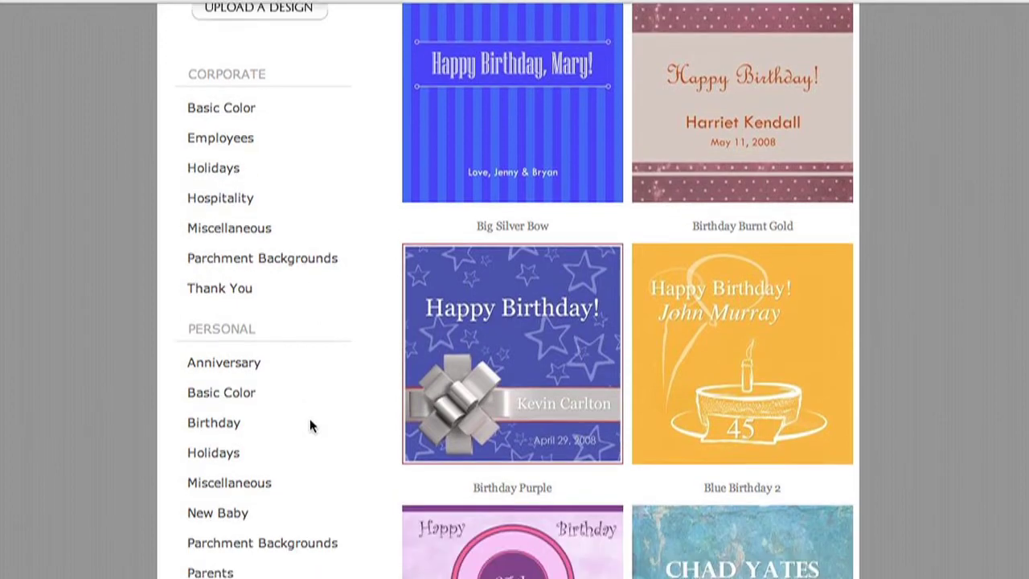
scroll(309, 418, "up", 3)
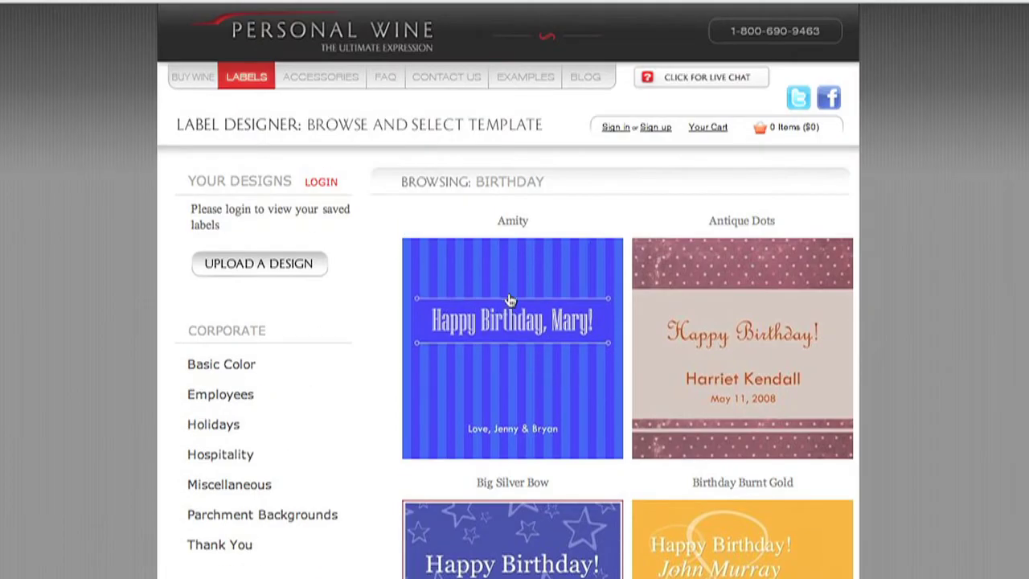
scroll(547, 393, "down", 2)
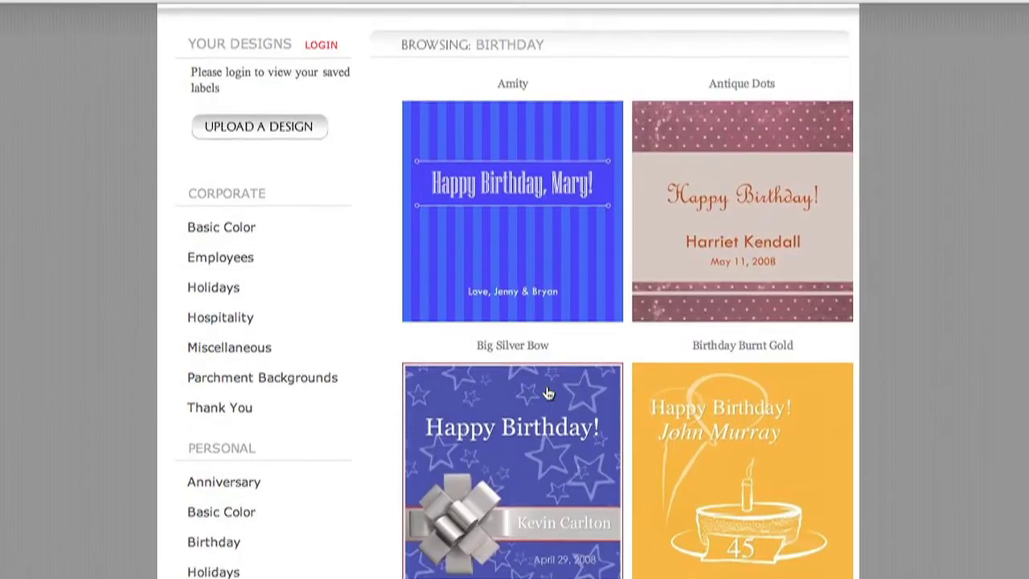
scroll(547, 393, "up", 2)
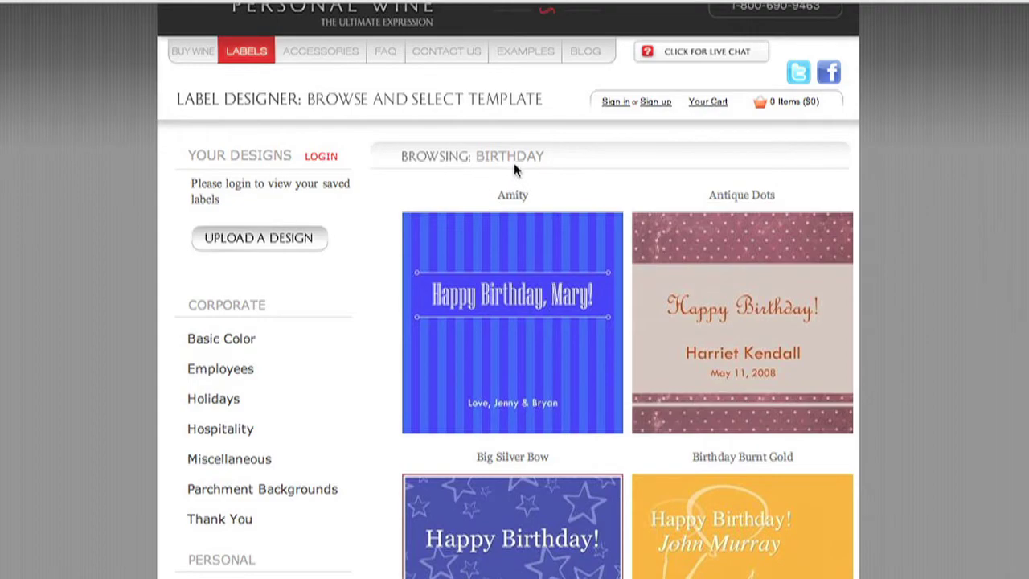
scroll(352, 340, "down", 3)
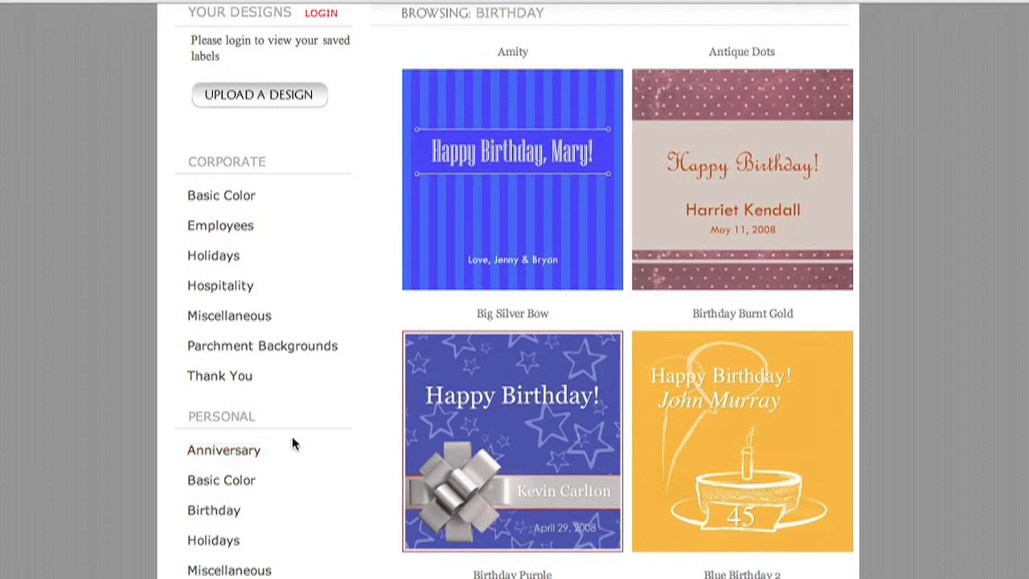
scroll(292, 457, "down", 3)
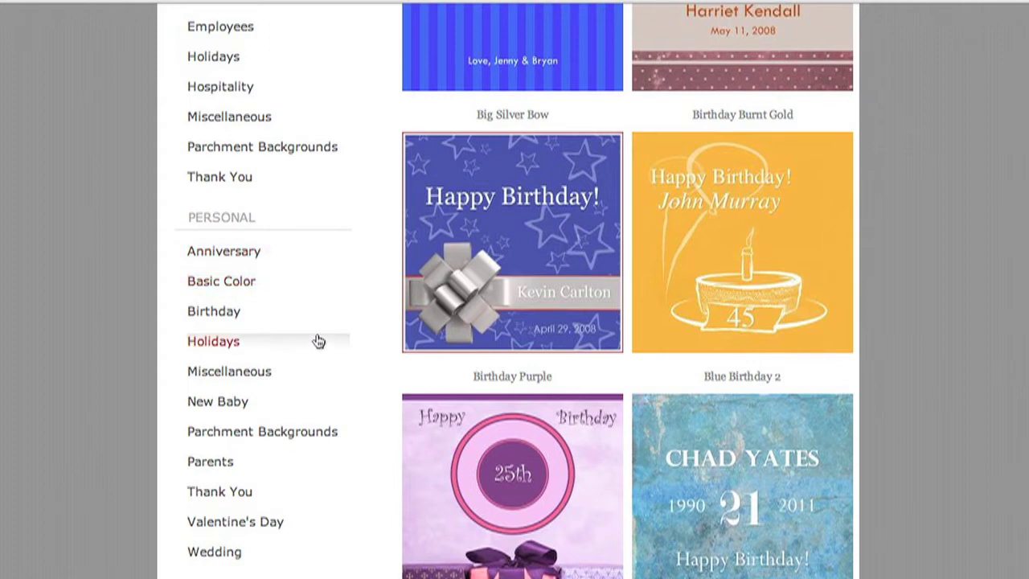
scroll(319, 342, "up", 2)
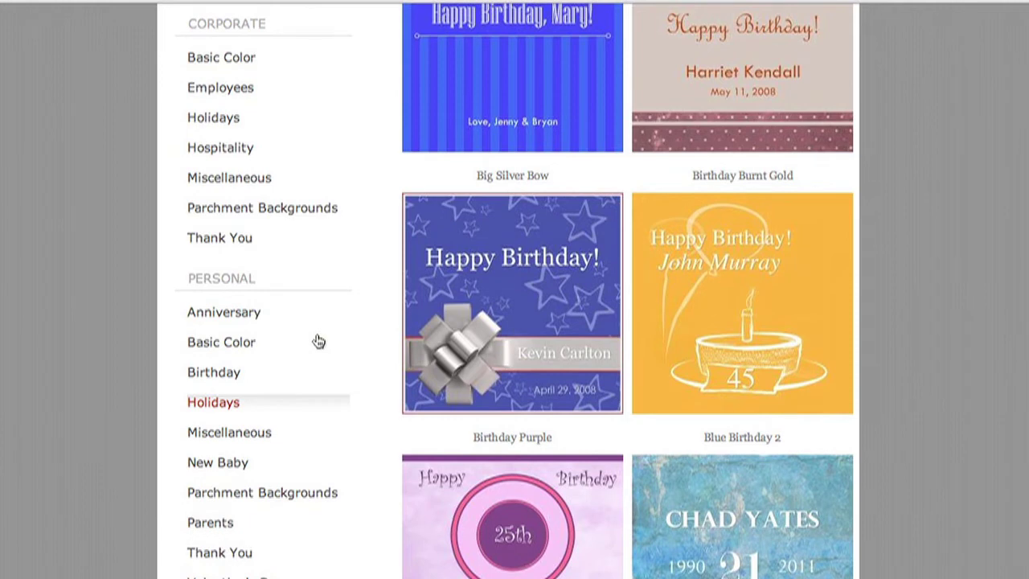
scroll(318, 341, "up", 2)
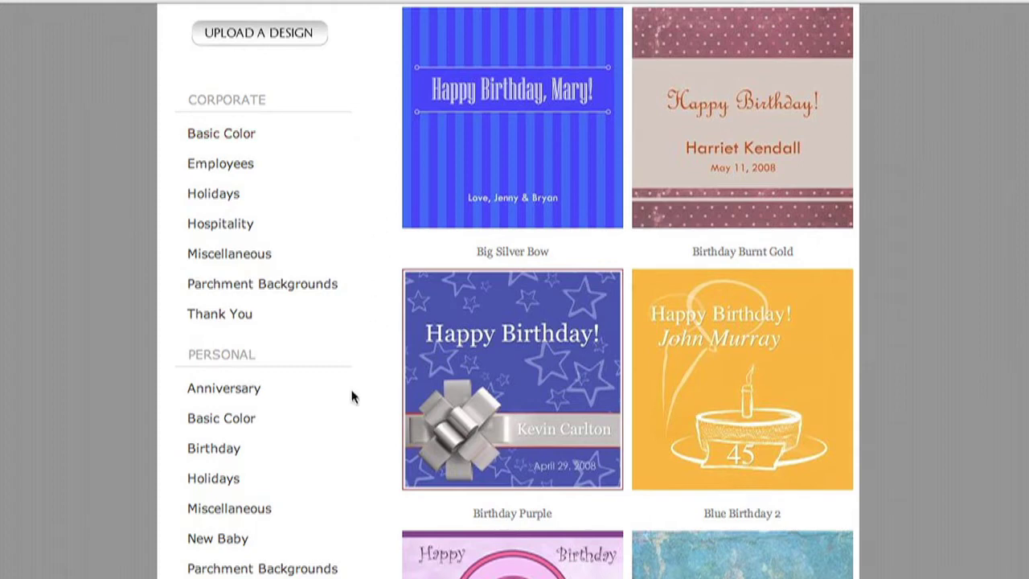
scroll(351, 394, "down", 3)
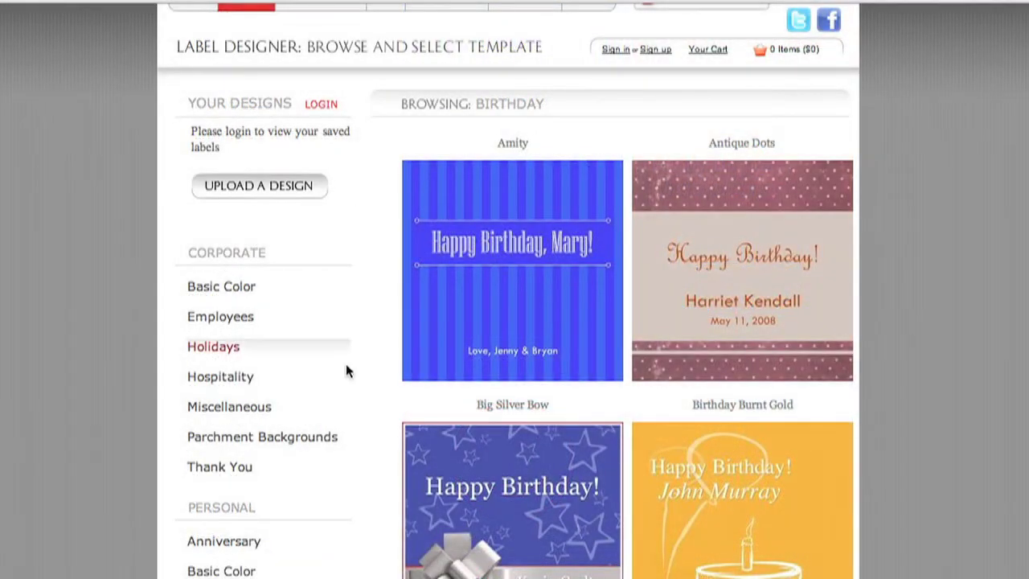
Choose the Andalusia template from the Personal Anniversary category for customizing.
scroll(315, 520, "down", 3)
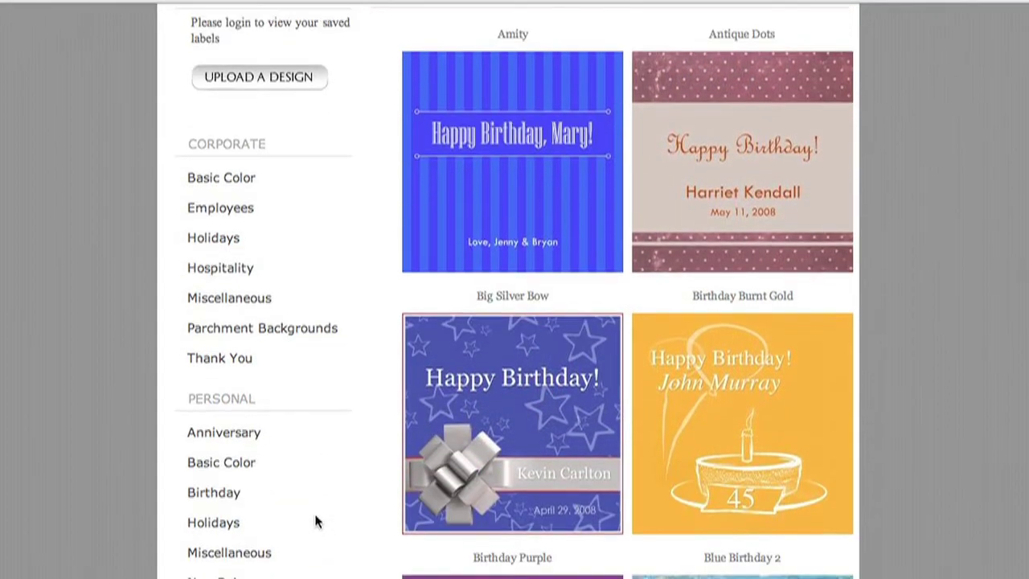
left_click(236, 433)
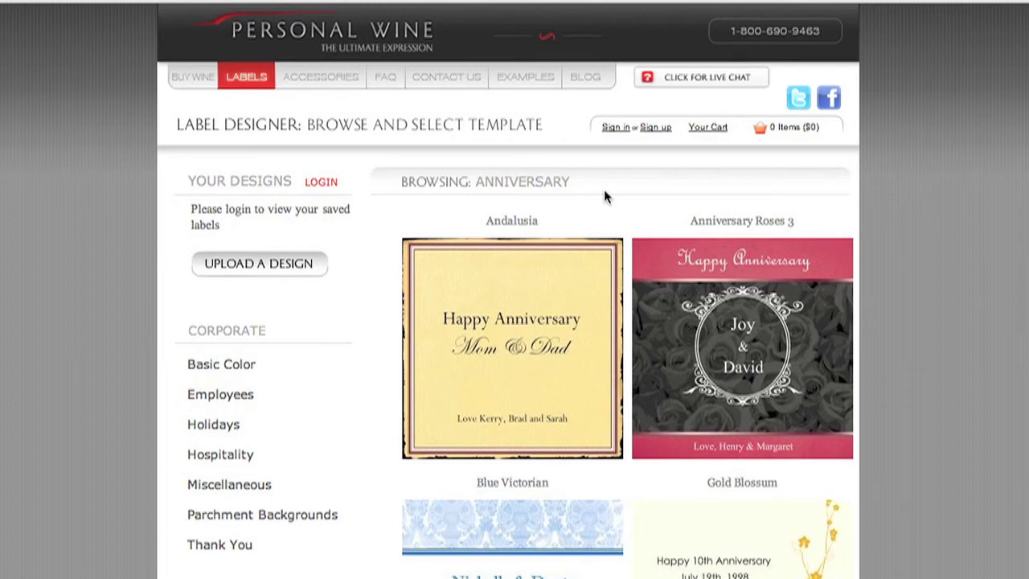
scroll(604, 197, "down", 3)
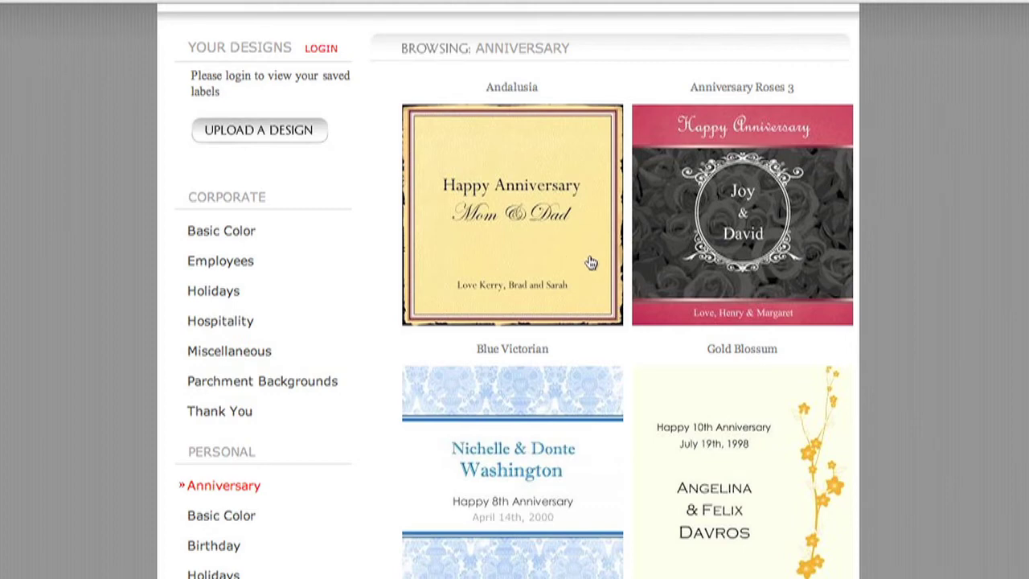
left_click(508, 151)
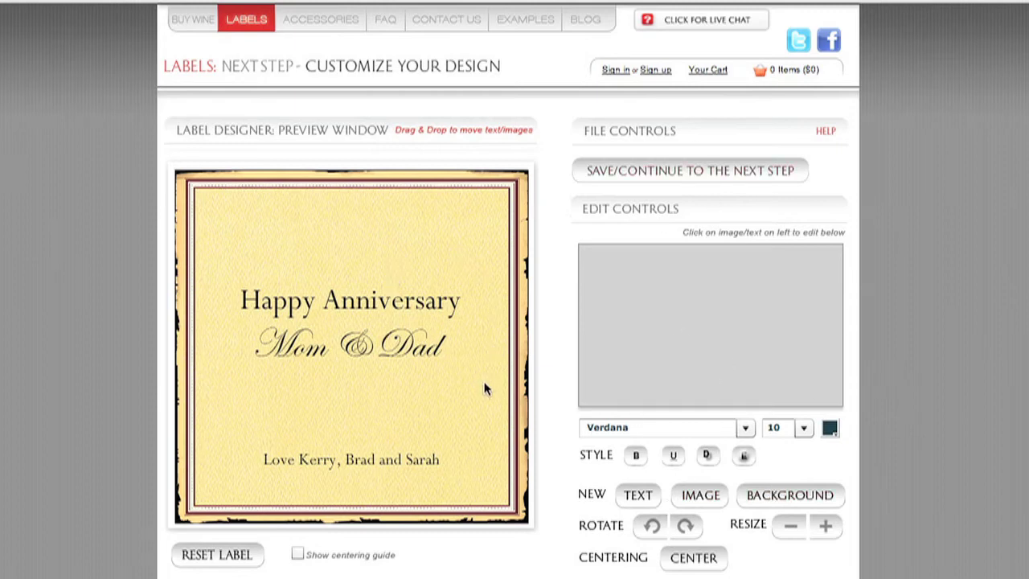
Delete the three sample text fields from the label: the greeting, the "Mom & Dad" line and the senders' closing.
left_click(444, 312)
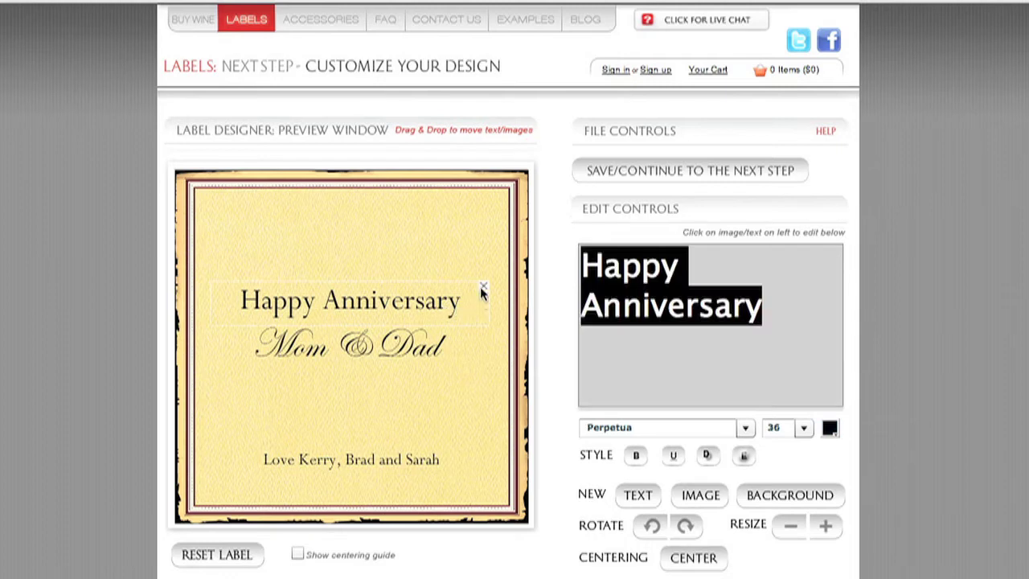
left_click(438, 331)
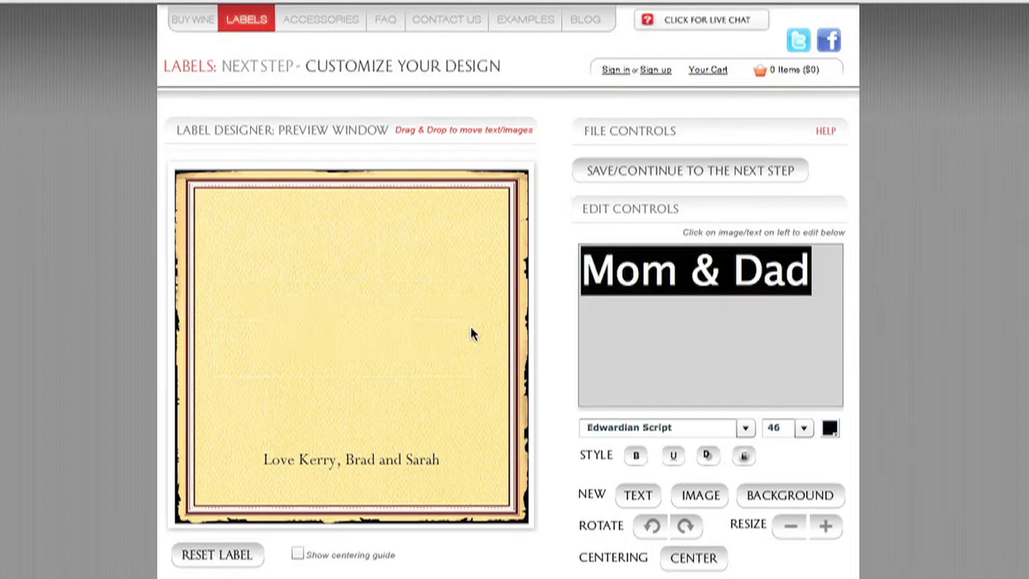
left_click(420, 462)
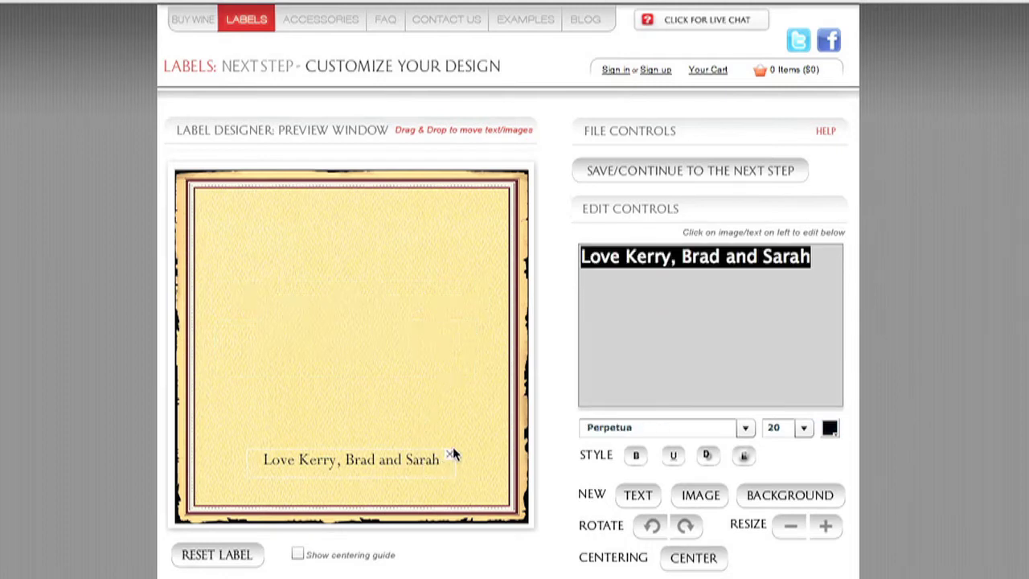
left_click(450, 456)
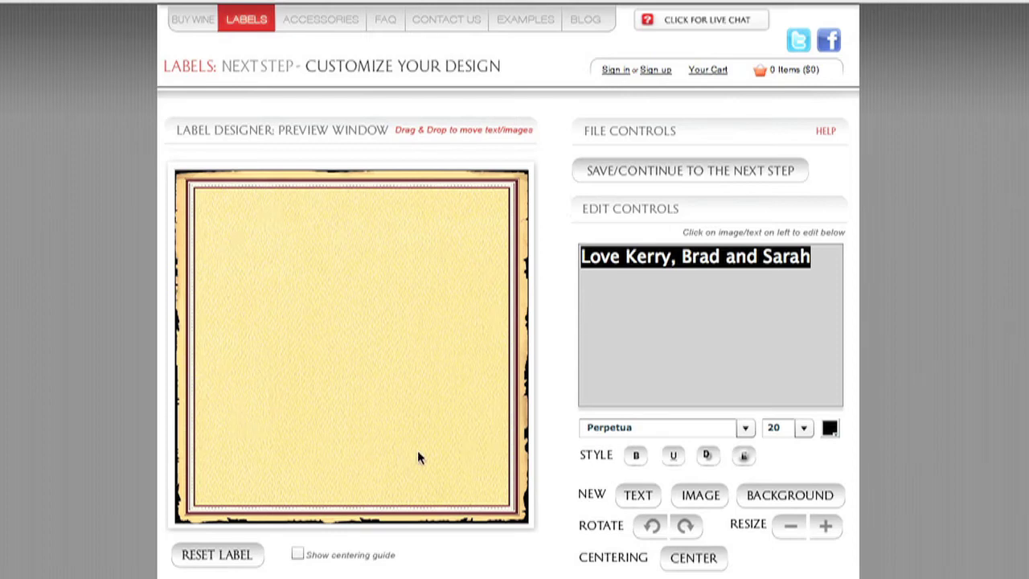
Enter the recipient's full name in the middle text field and a "Love," closing with the senders' names in the lower one.
scroll(418, 454, "down", 2)
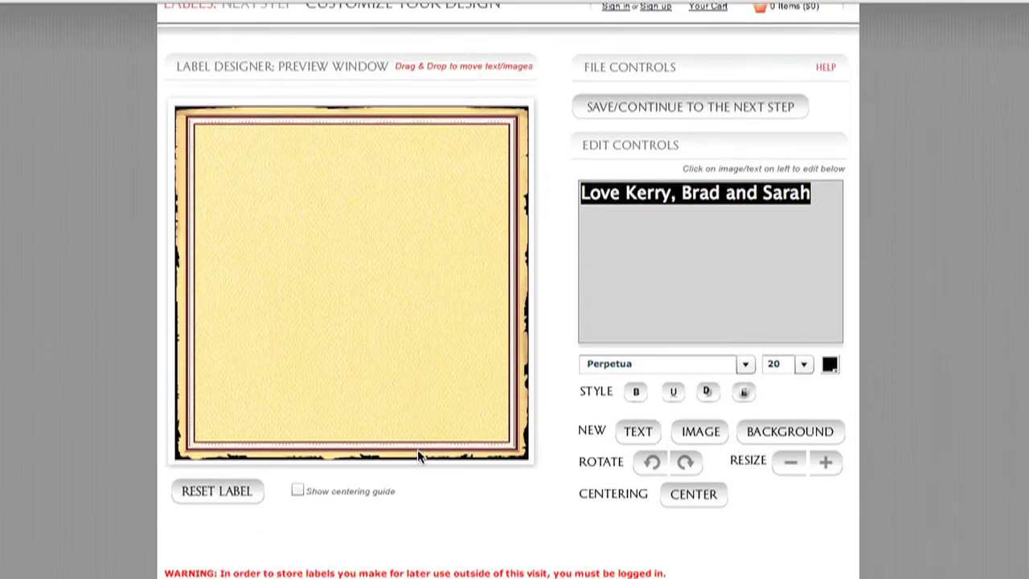
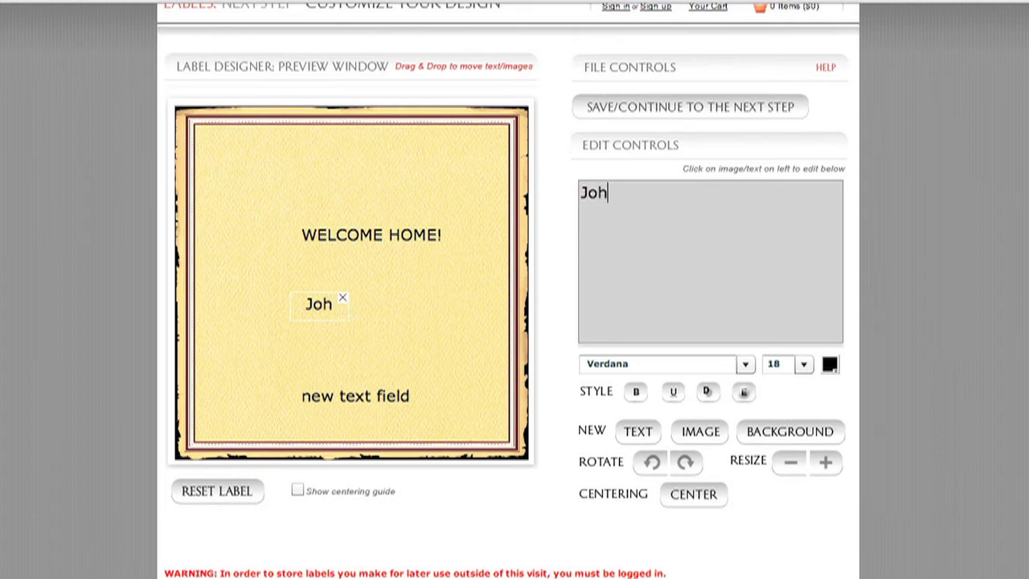
type("n Fields")
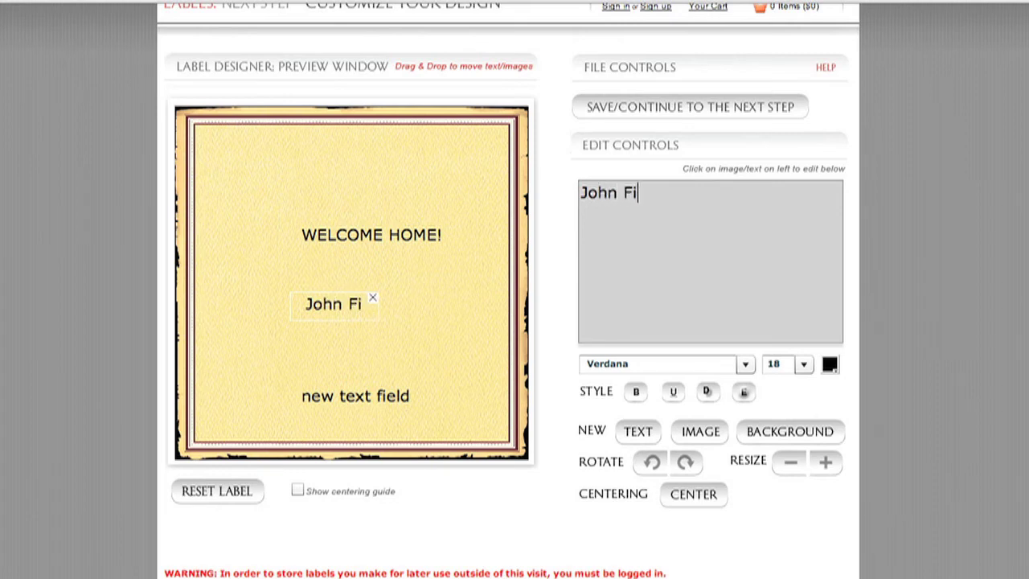
left_click(344, 395)
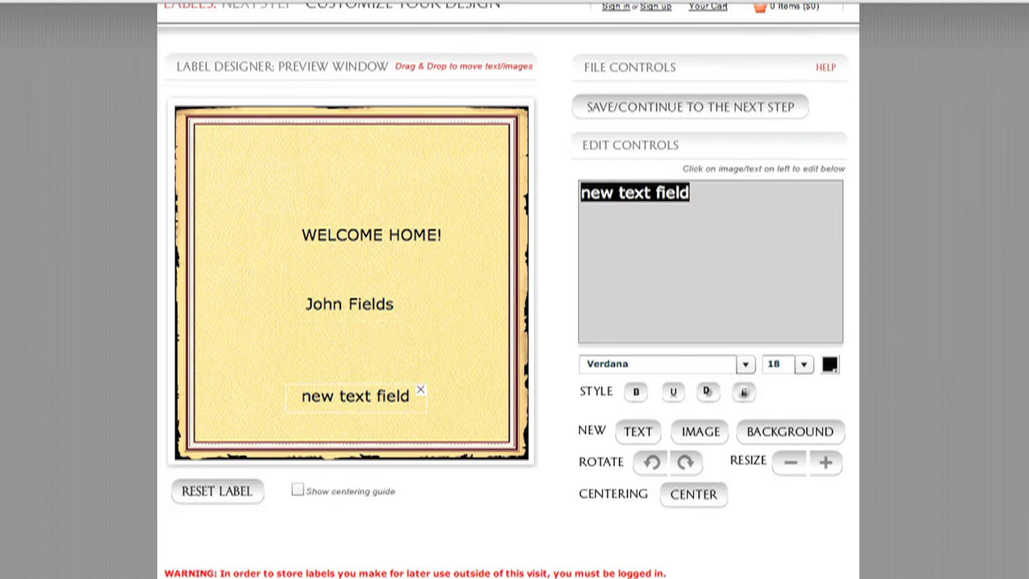
type("Love, Kathy and Mike")
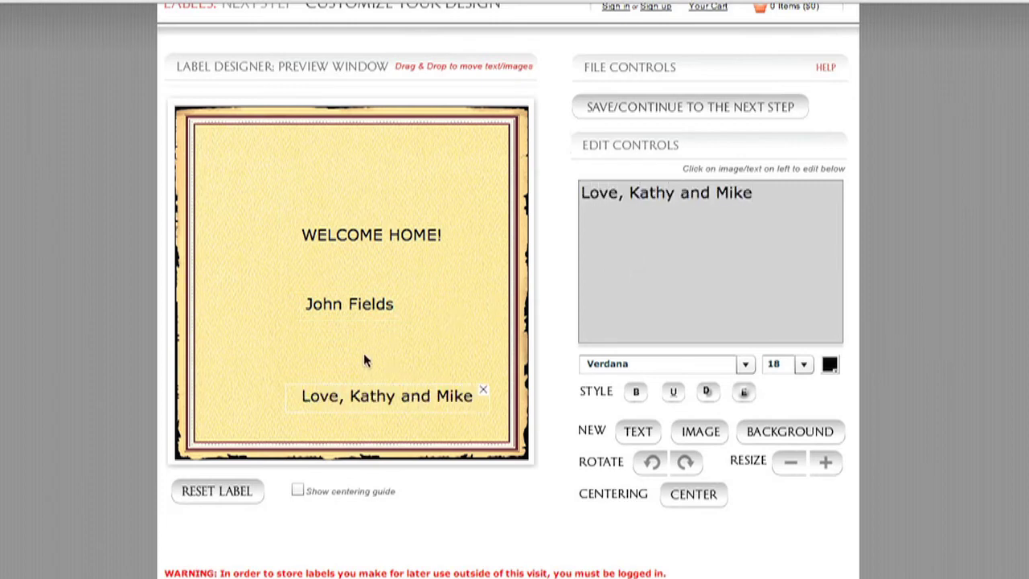
Reposition the closing, the "WELCOME HOME!" heading and the recipient's name so they line up roughly in the label's center.
left_click_drag(384, 397, 354, 402)
left_click_drag(357, 248, 334, 259)
left_click_drag(342, 307, 347, 325)
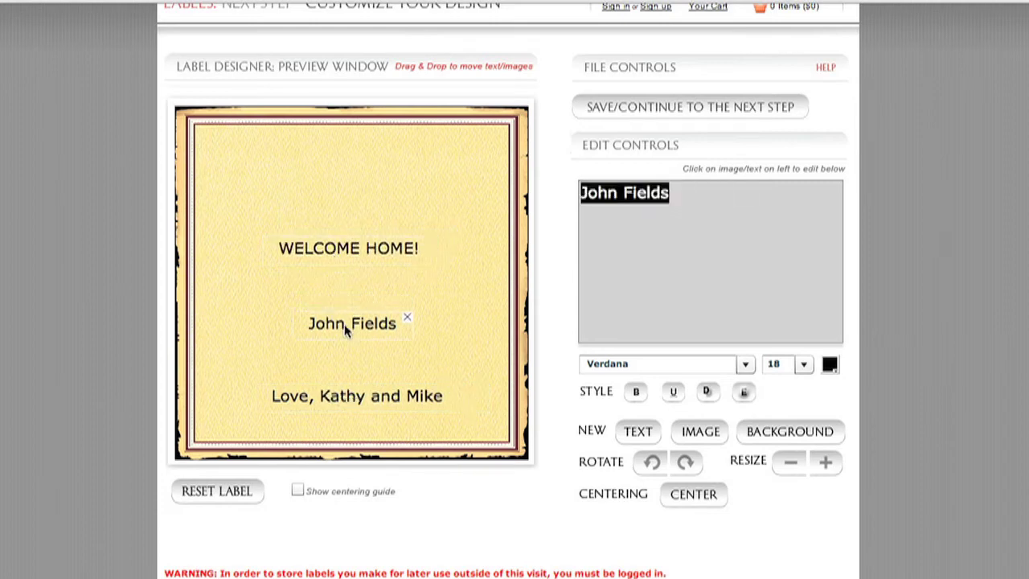
Add "Sgt." before the recipient's name and realign the three text lines around the label's center.
left_click(578, 203)
type("Sgt.")
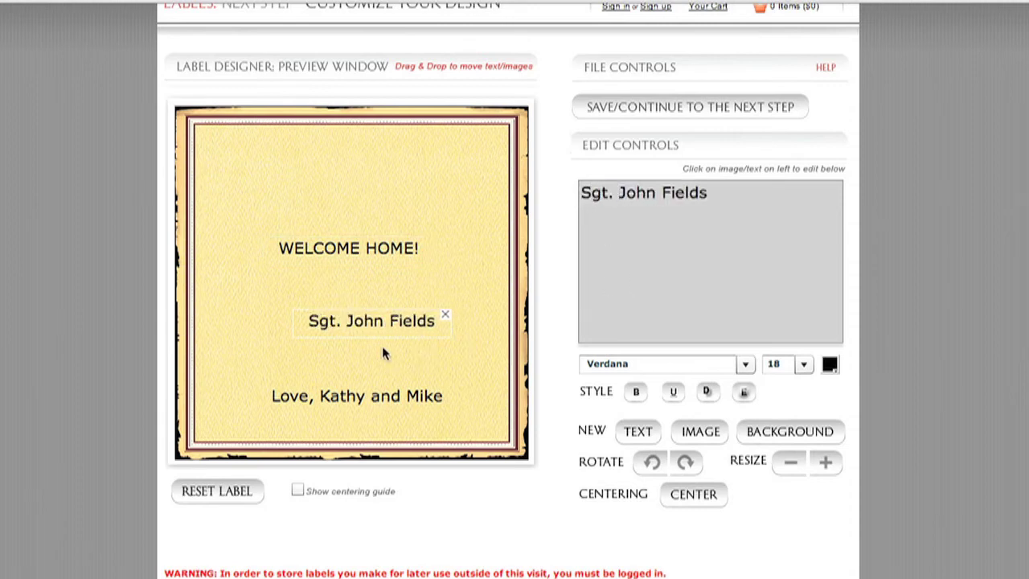
left_click_drag(392, 321, 378, 320)
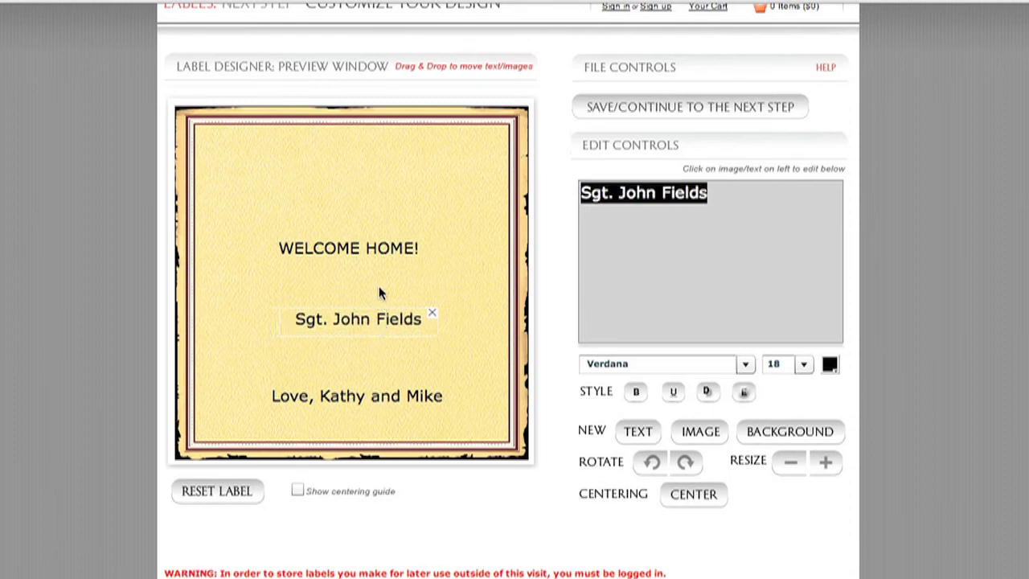
left_click_drag(364, 254, 370, 254)
left_click_drag(352, 396, 352, 391)
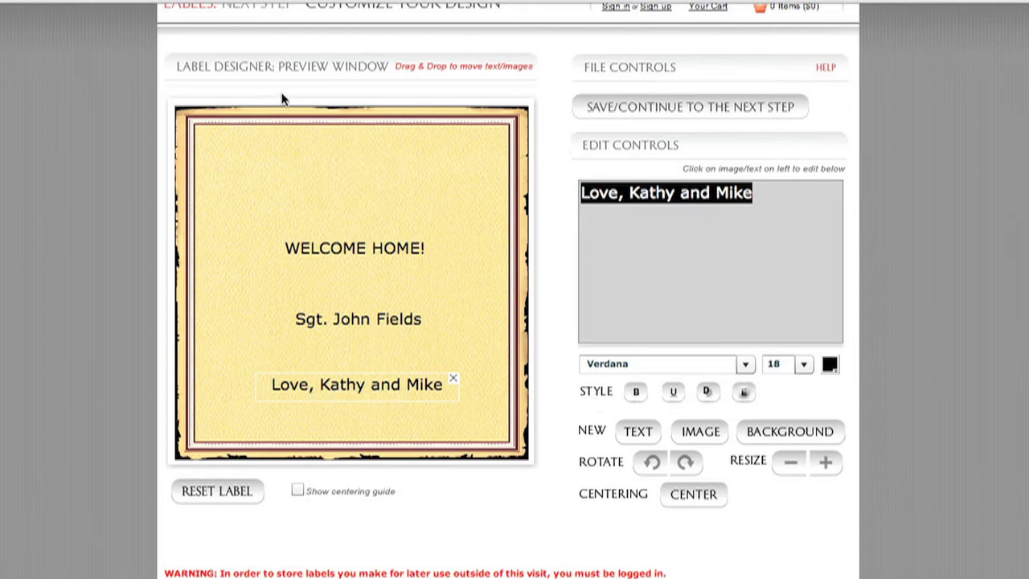
Add a new text field reading "Saluting," between "WELCOME HOME!" and the recipient's name, and adjust the name line beneath it.
left_click(644, 438)
left_click_drag(279, 125, 389, 302)
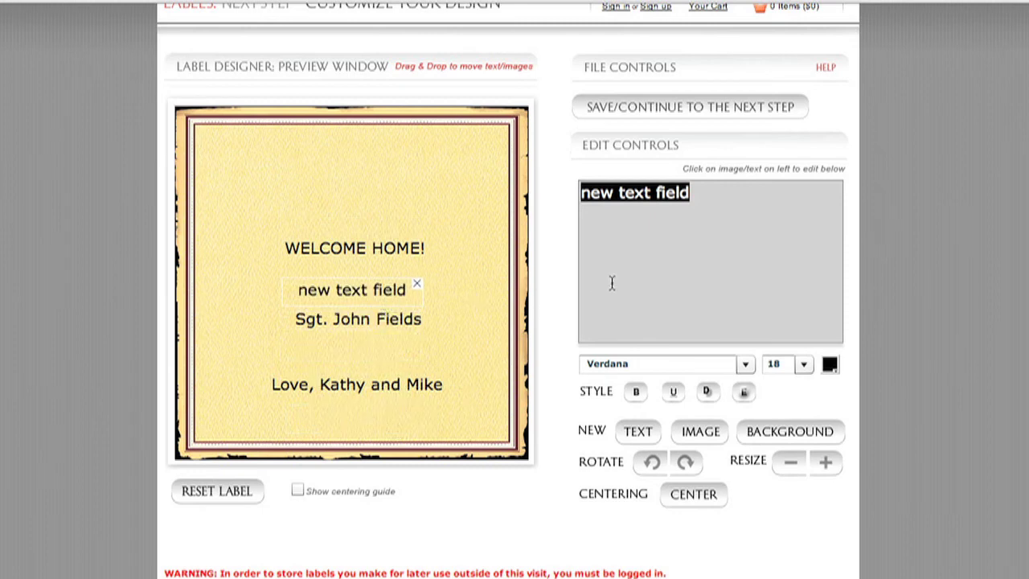
type("Saluting,")
left_click(349, 294)
left_click_drag(361, 297, 356, 325)
left_click(359, 324)
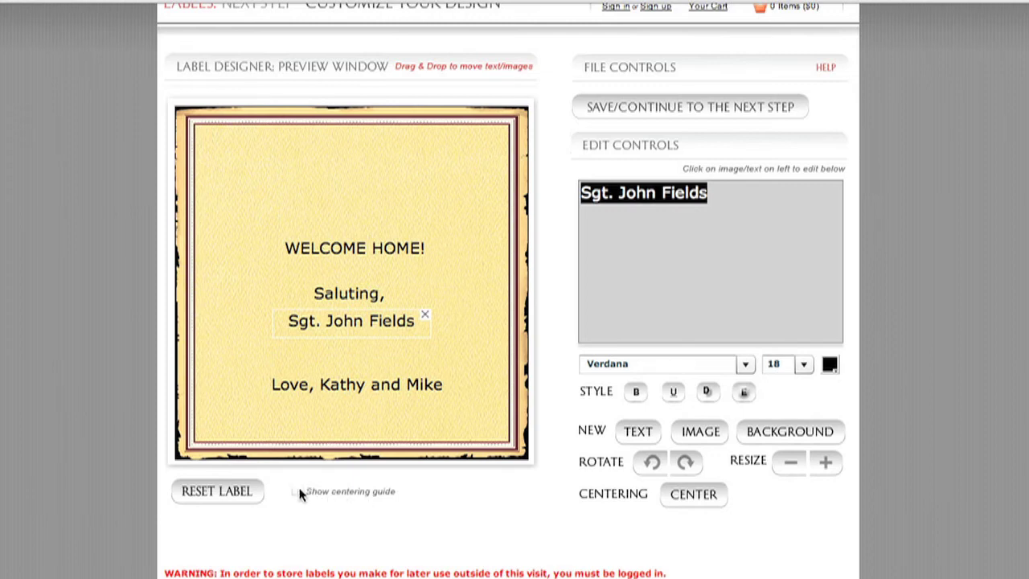
Show the centering guide and align the closing and the recipient's name with its vertical center line.
left_click(298, 491)
left_click_drag(336, 389, 328, 390)
left_click(334, 331)
left_click_drag(334, 331, 336, 334)
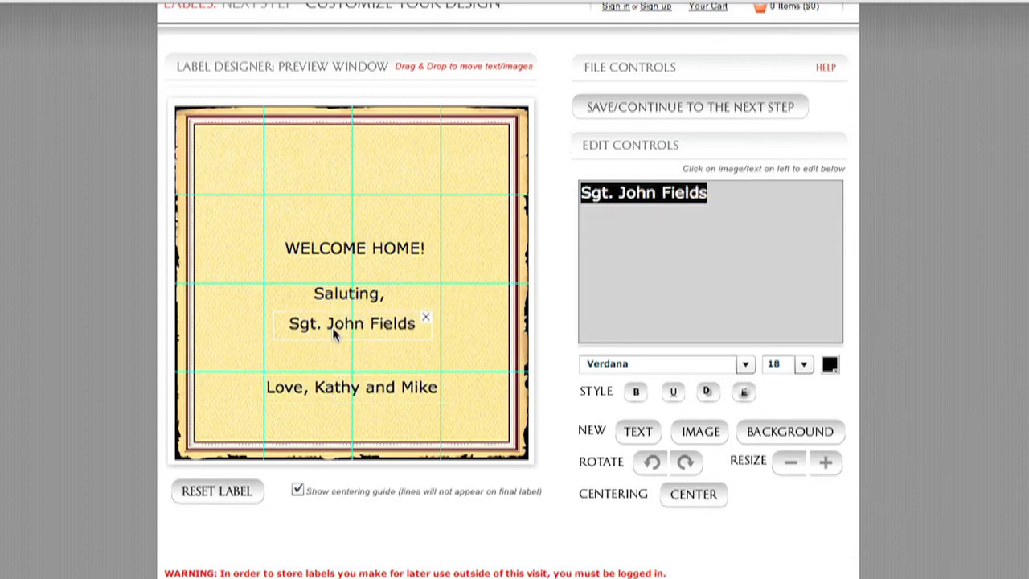
Move "WELCOME HOME!" higher and center it and "Saluting," on the guide's vertical center line.
left_click_drag(328, 250, 323, 231)
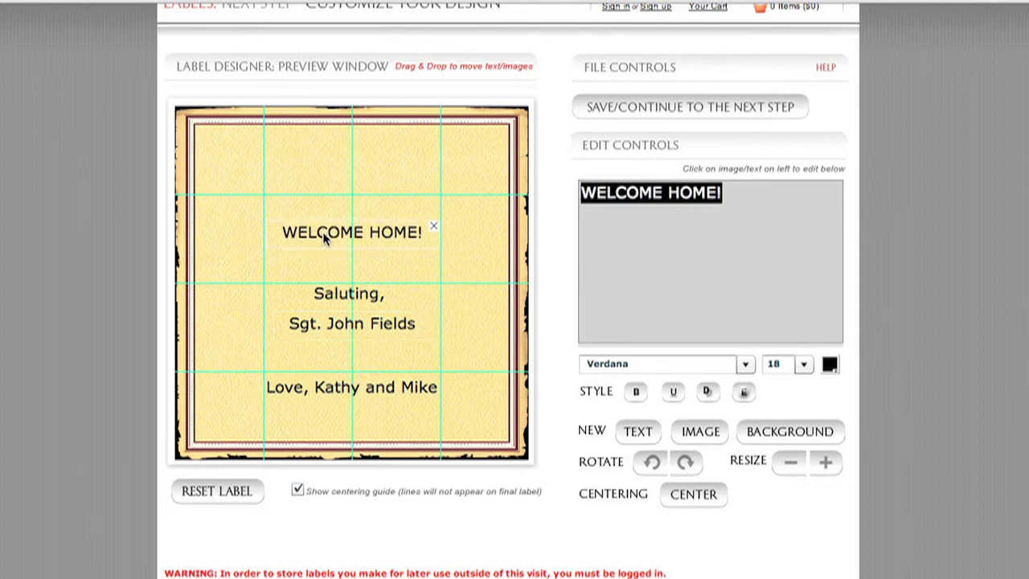
left_click(372, 298)
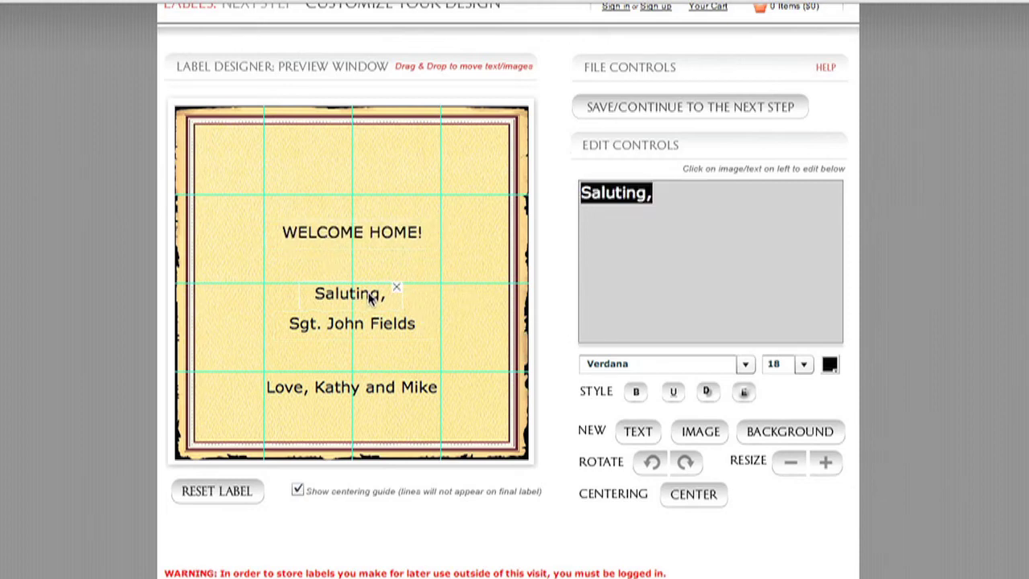
left_click(347, 236)
left_click_drag(347, 236, 349, 234)
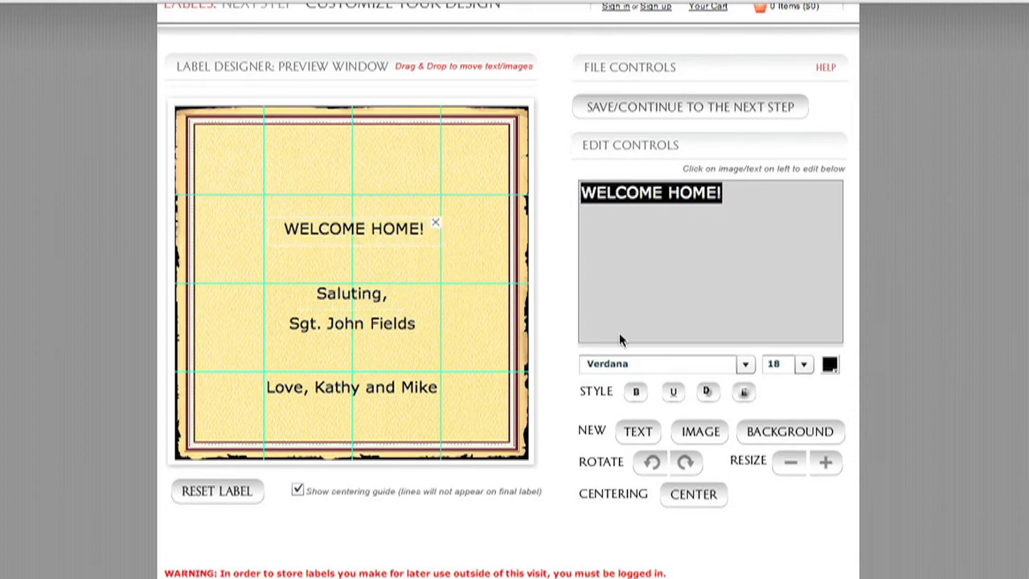
Set "WELCOME HOME!" to size 30 in Times New Roman and recenter it on the vertical guide line.
left_click(808, 366)
scroll(809, 430, "down", 5)
left_click(774, 436)
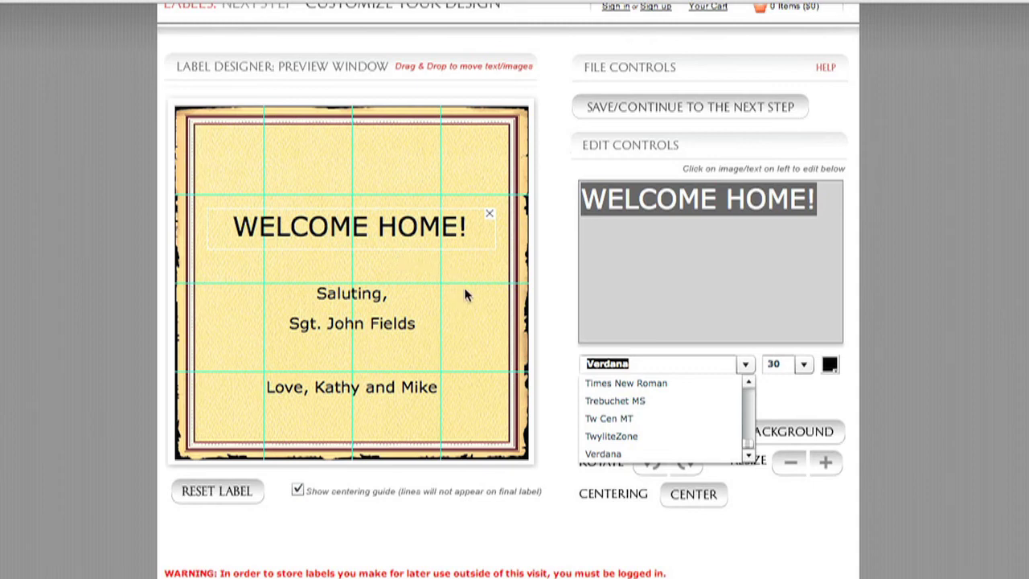
left_click(620, 390)
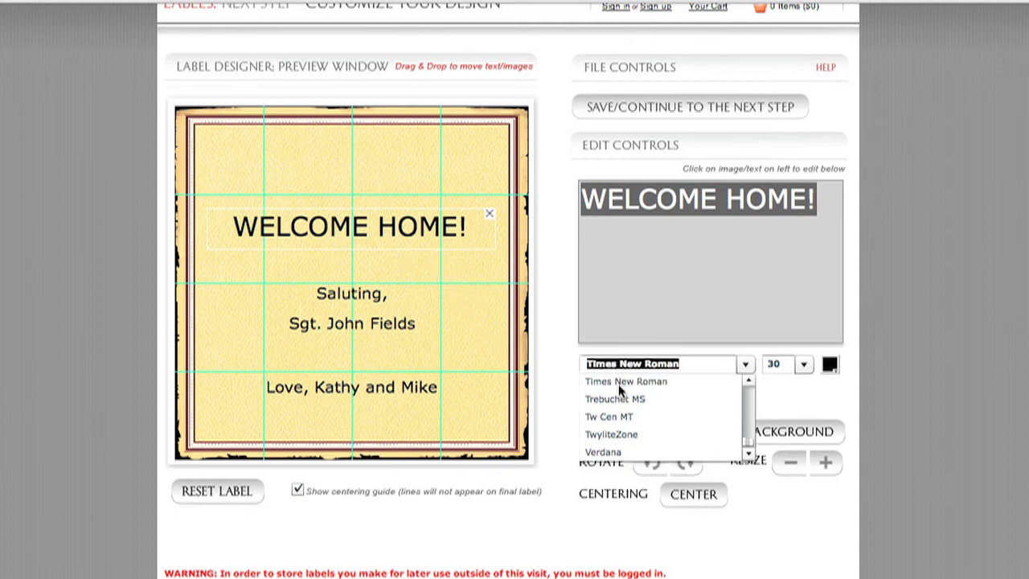
left_click_drag(398, 227, 402, 231)
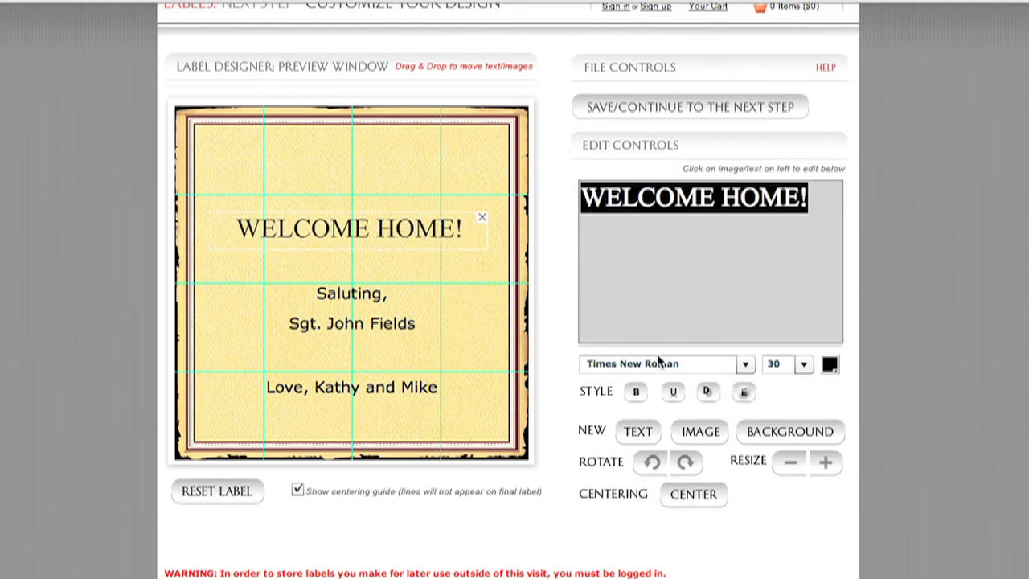
Change the "WELCOME HOME!" font to Playbill and move the text back onto the vertical center line.
left_click(744, 365)
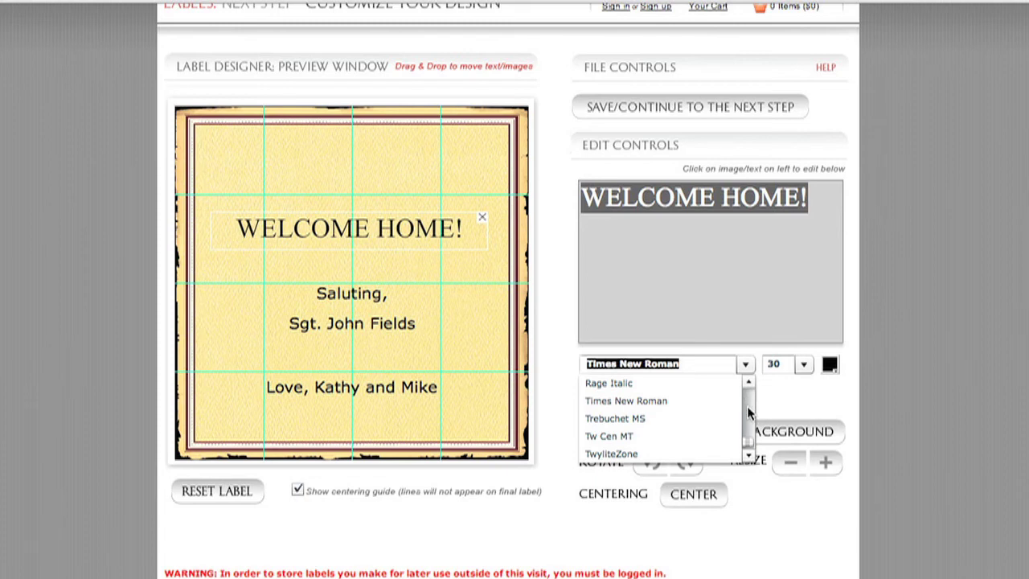
scroll(748, 411, "up", 2)
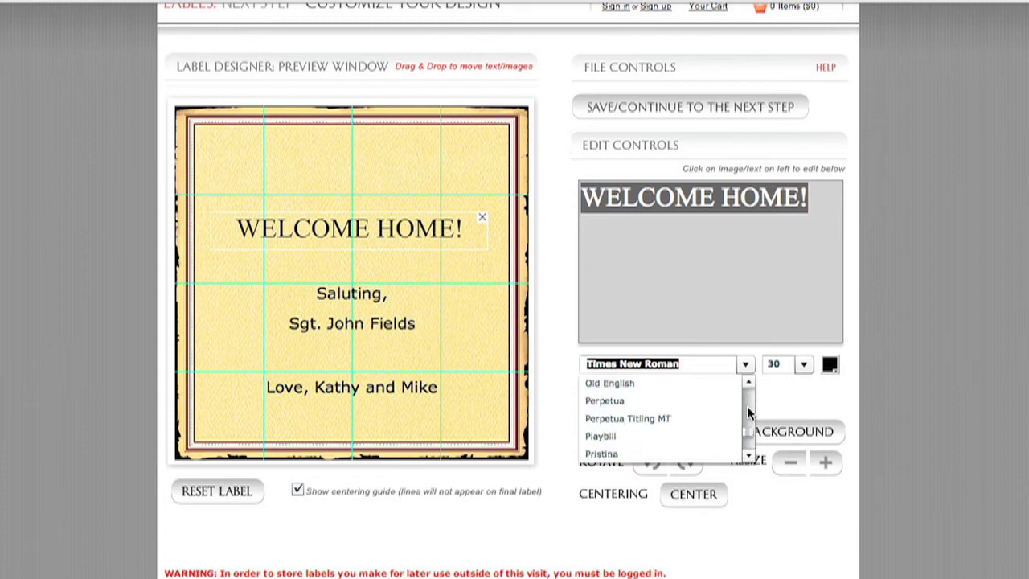
left_click(611, 435)
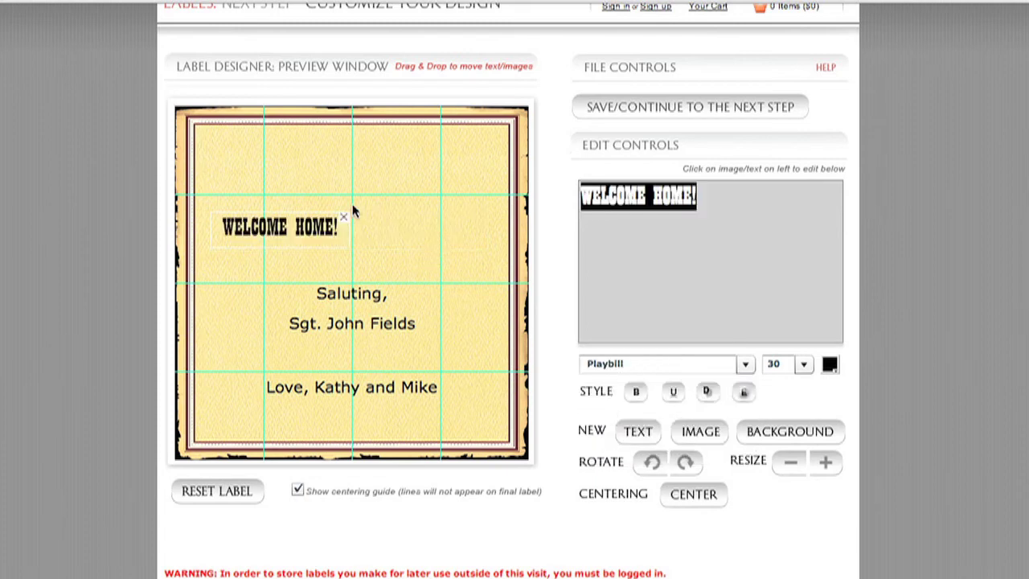
left_click_drag(319, 230, 389, 229)
Enlarge "WELCOME HOME!" to size 57 and reposition it around the vertical center line.
left_click(804, 364)
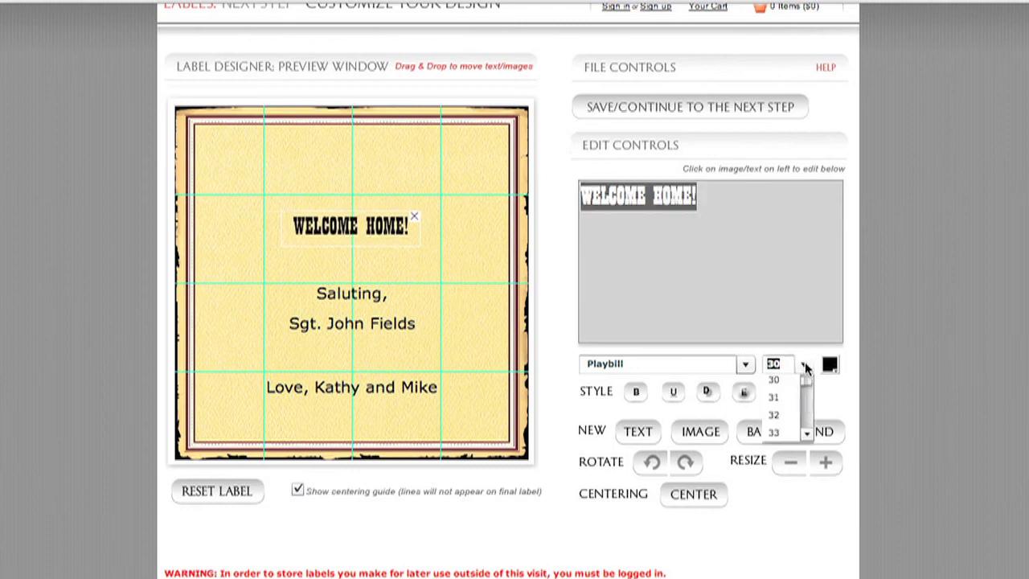
left_click_drag(807, 410, 808, 422)
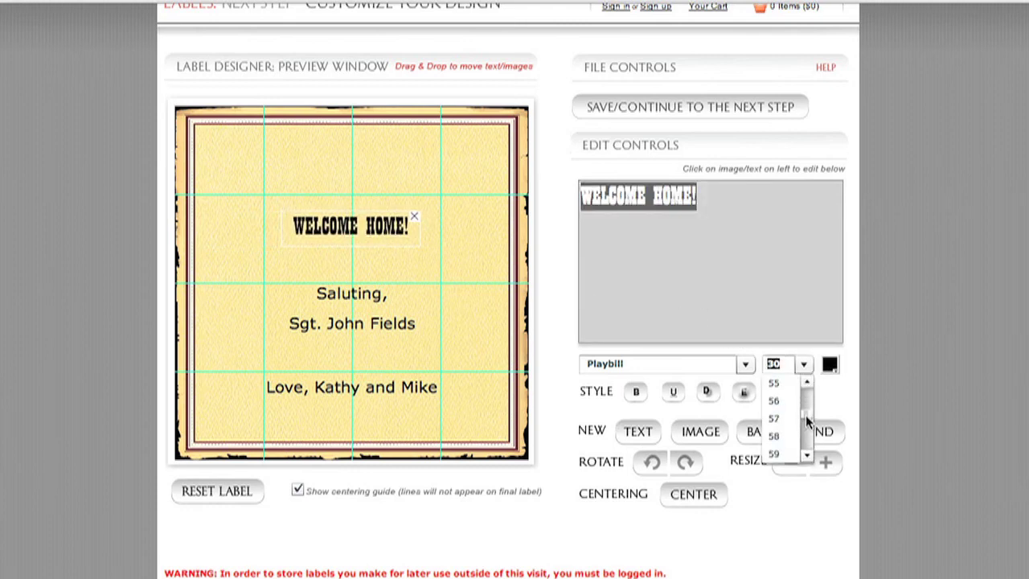
left_click(773, 419)
left_click_drag(444, 244, 382, 246)
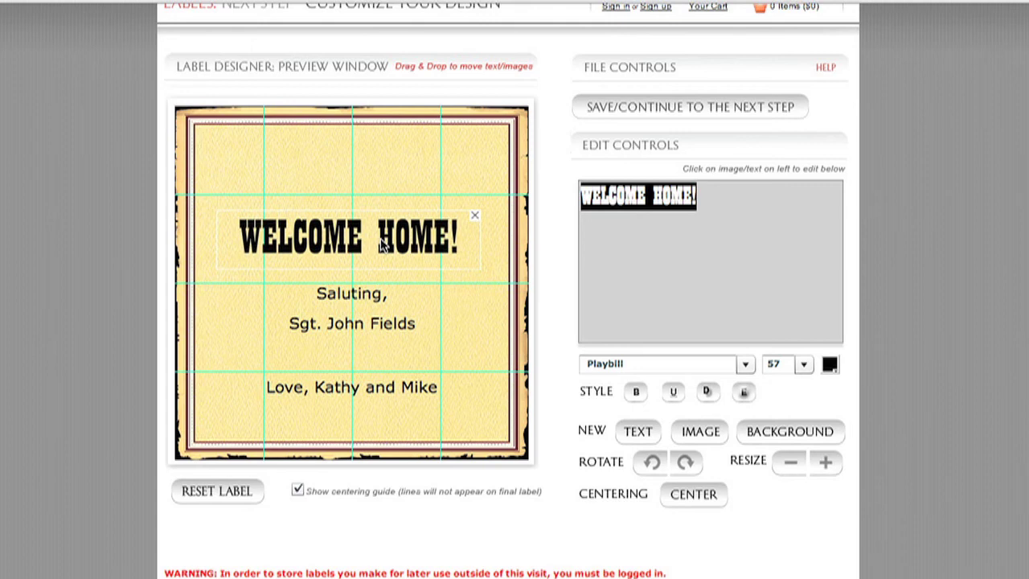
Delete the "Saluting," text field and move the recipient's name line slightly higher.
left_click(372, 298)
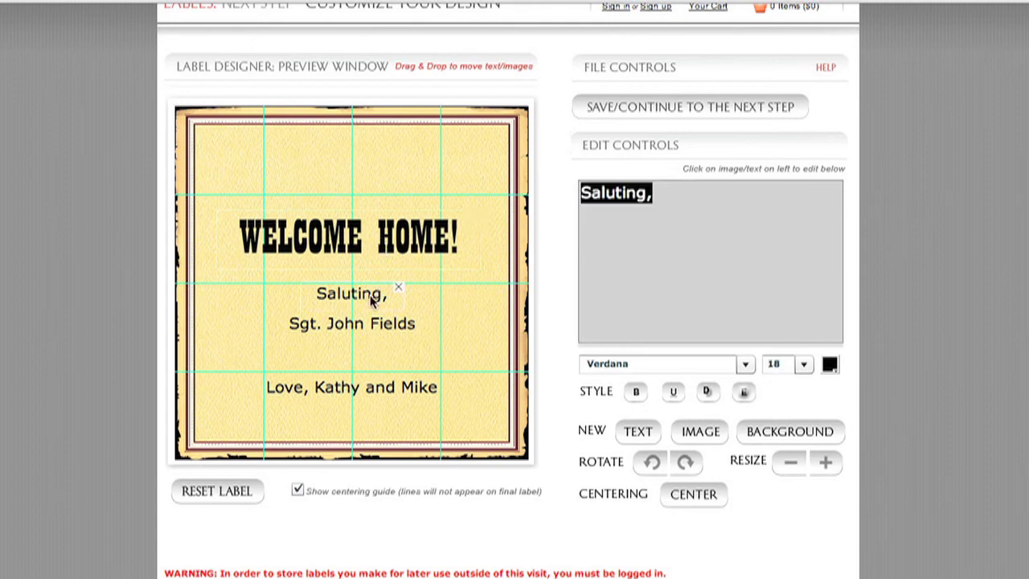
left_click_drag(371, 298, 371, 298)
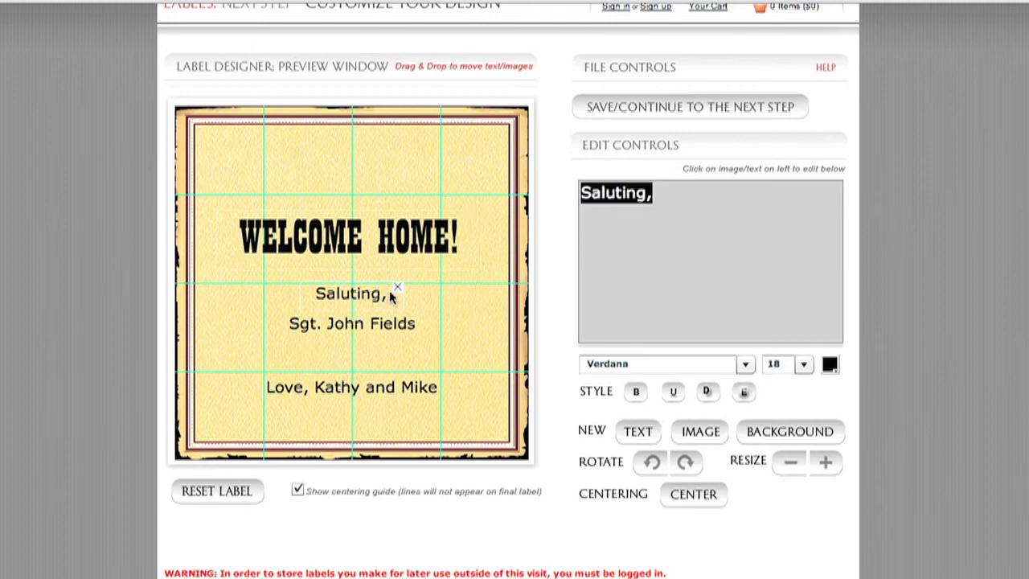
left_click(398, 287)
left_click(381, 322)
left_click_drag(381, 323, 381, 318)
Center the closing line and "WELCOME HOME!" on the label with the automatic centering function.
left_click_drag(381, 392, 379, 391)
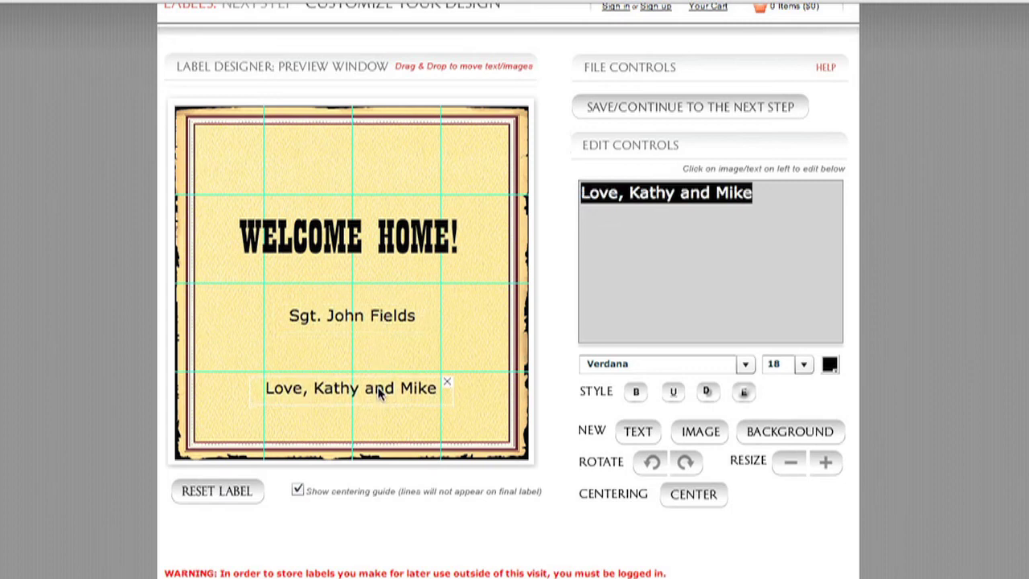
left_click(685, 498)
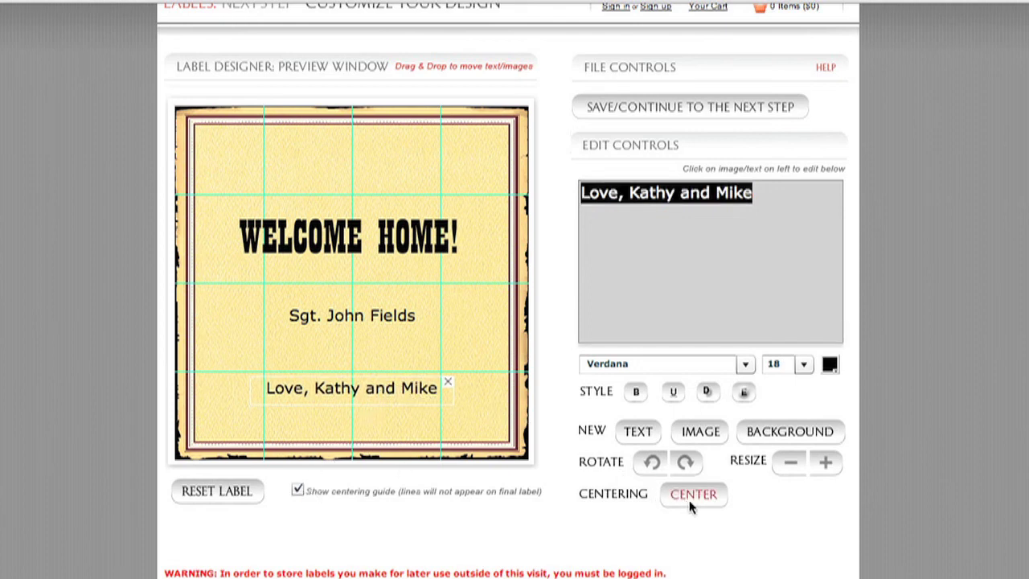
left_click(410, 320)
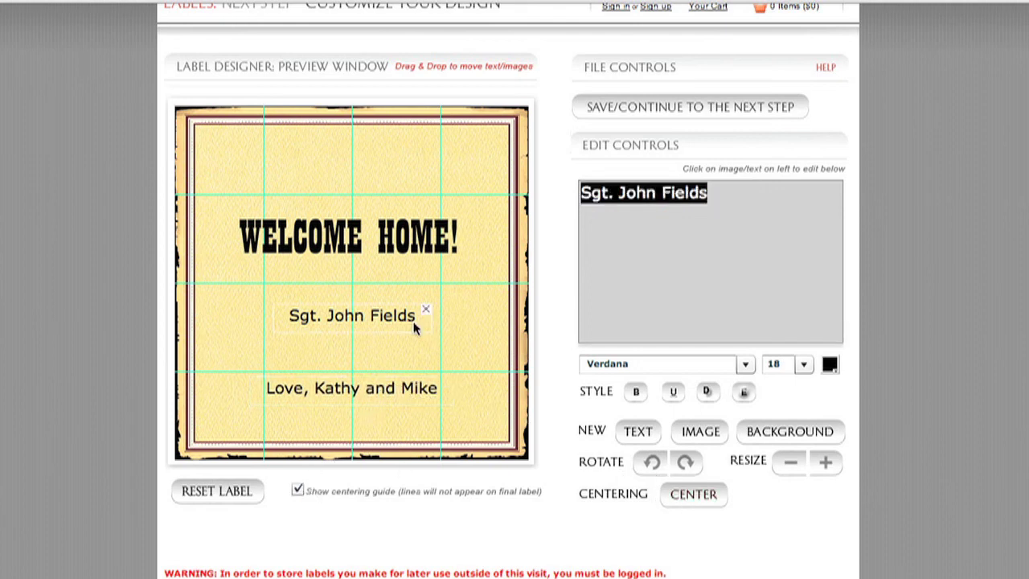
left_click(400, 247)
left_click(697, 496)
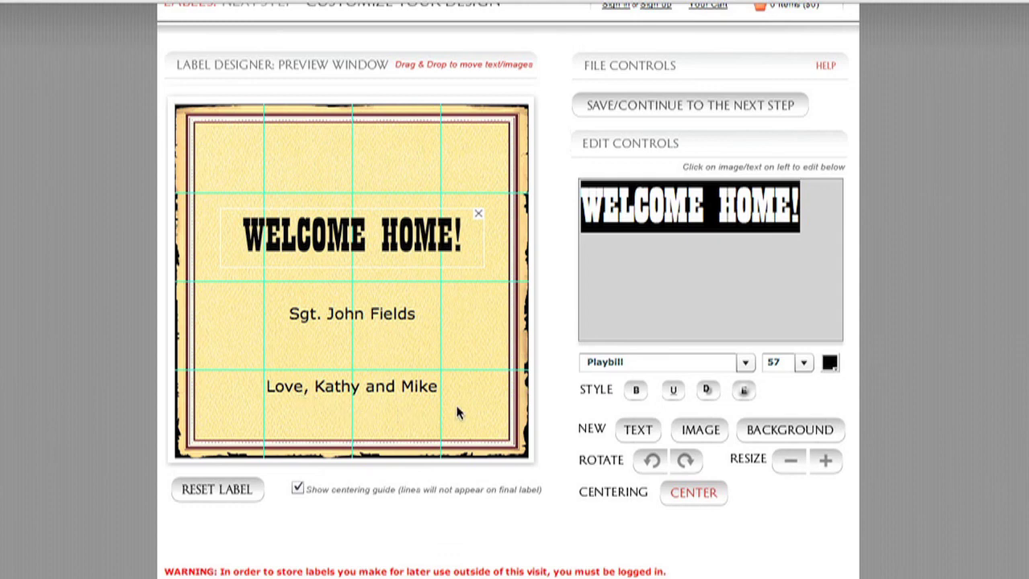
Hide the centering guide and check the closing, the recipient's name and "WELCOME HOME!" on the clean label preview.
left_click(298, 489)
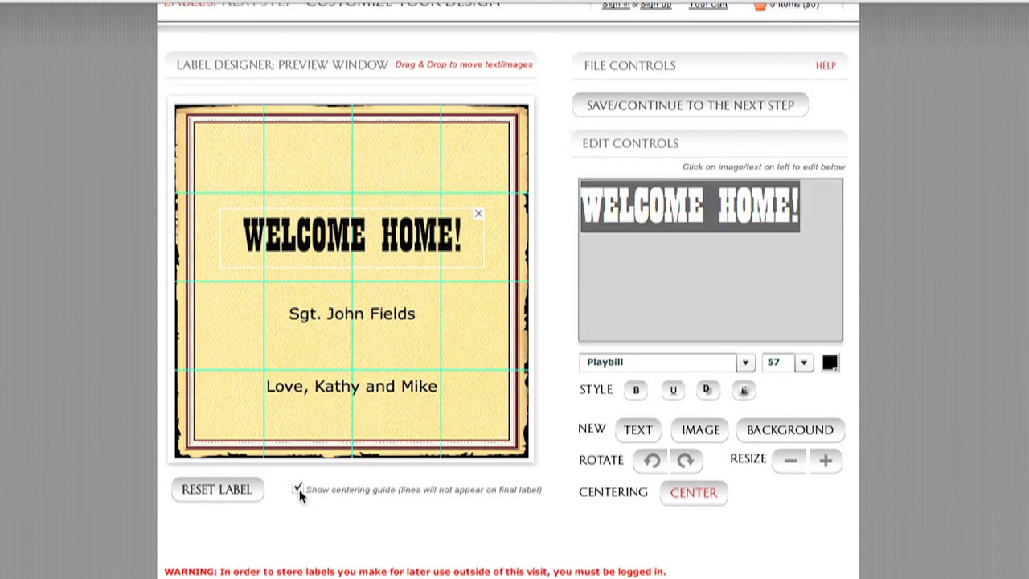
left_click(442, 403)
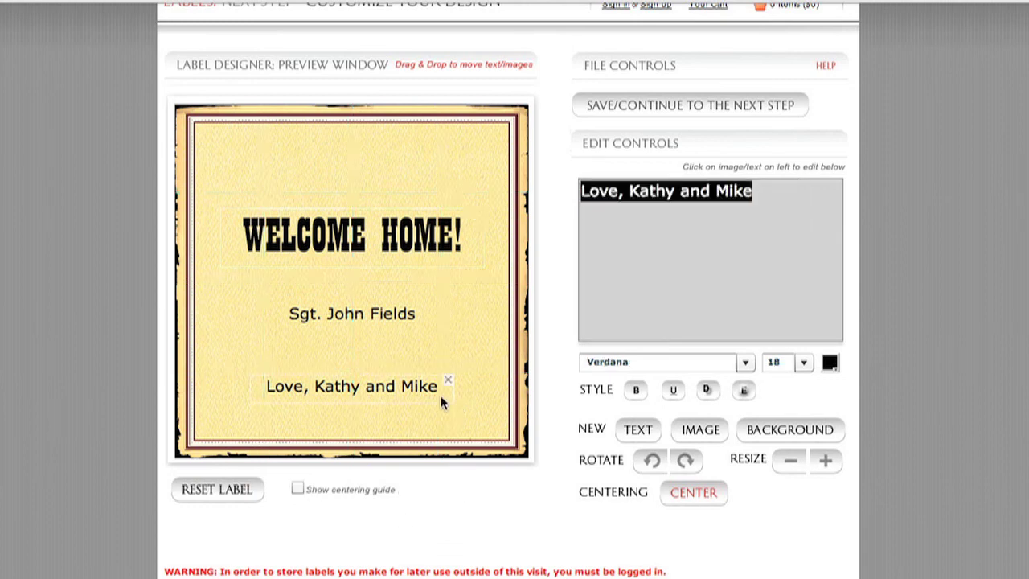
left_click(404, 317)
left_click(410, 245)
left_click(402, 324)
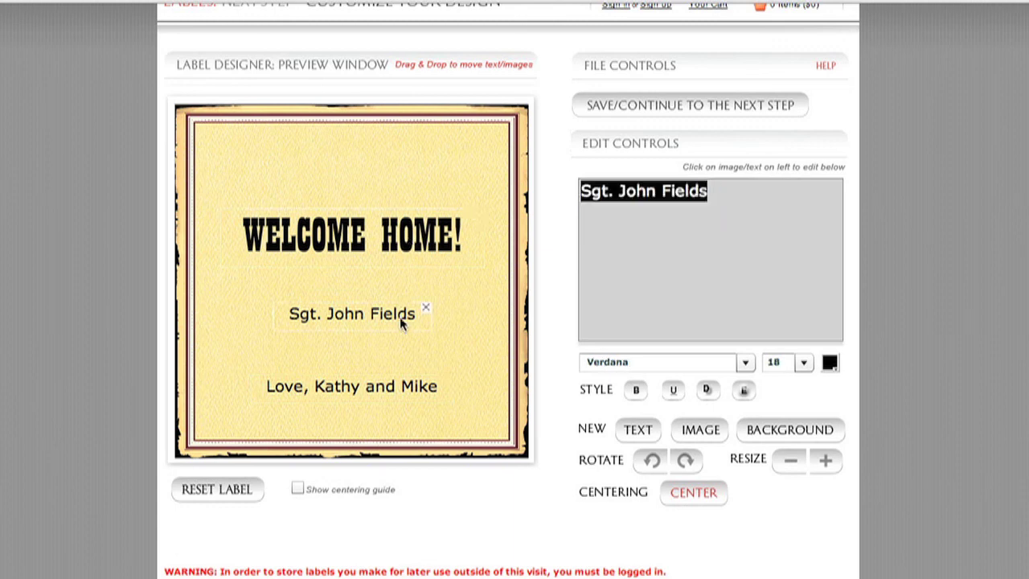
left_click(394, 398)
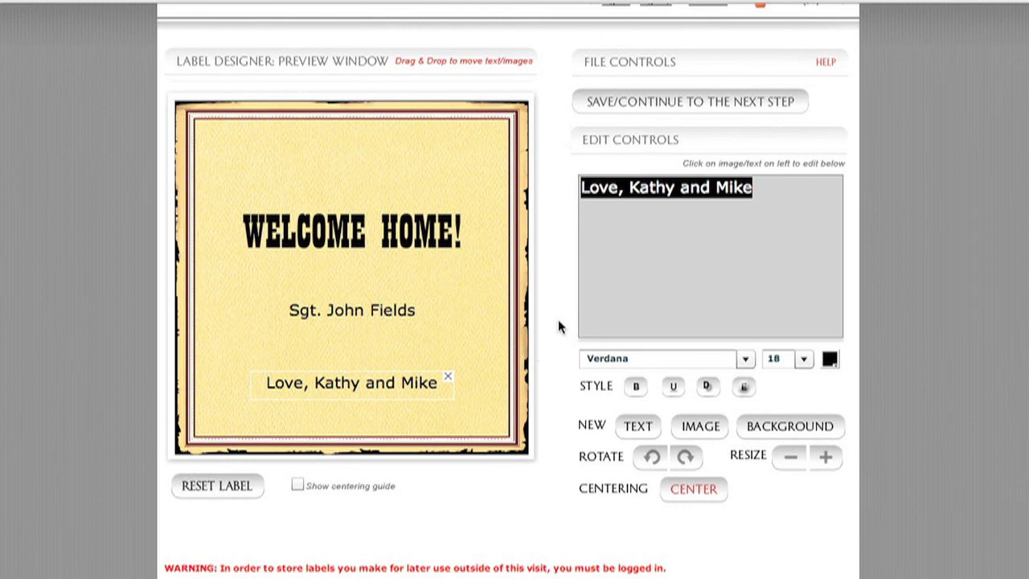
scroll(560, 326, "up", 3)
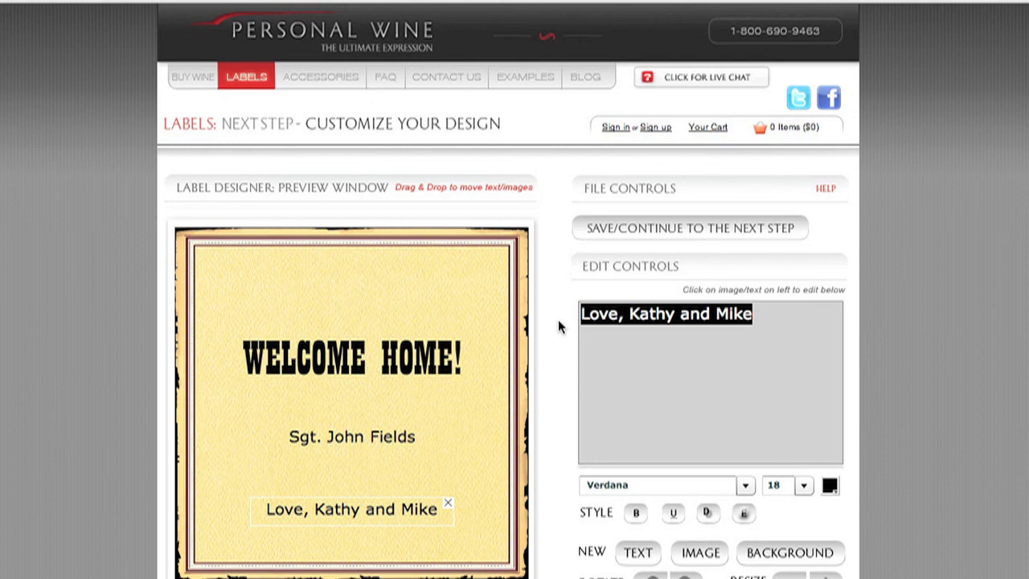
scroll(560, 326, "down", 2)
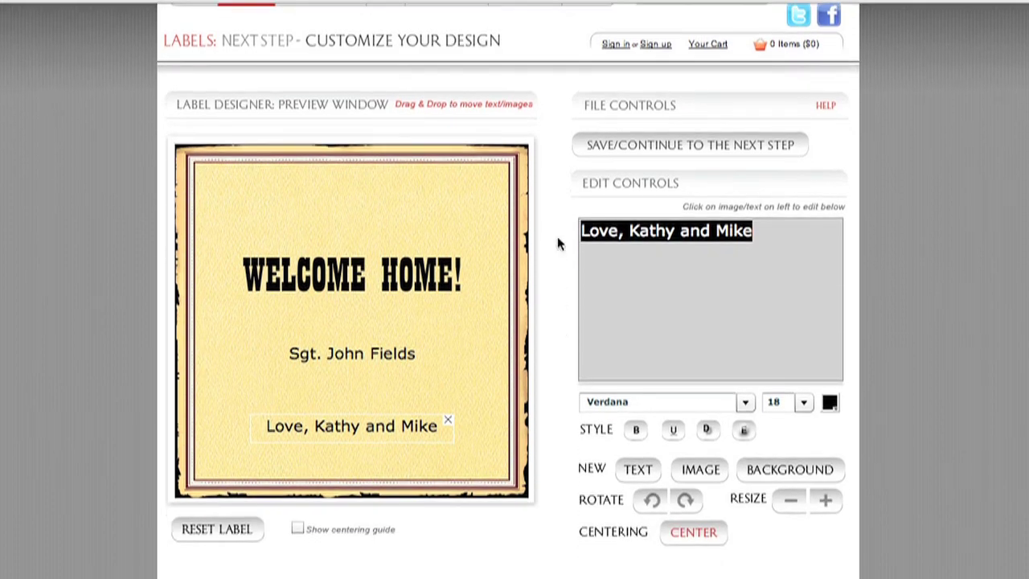